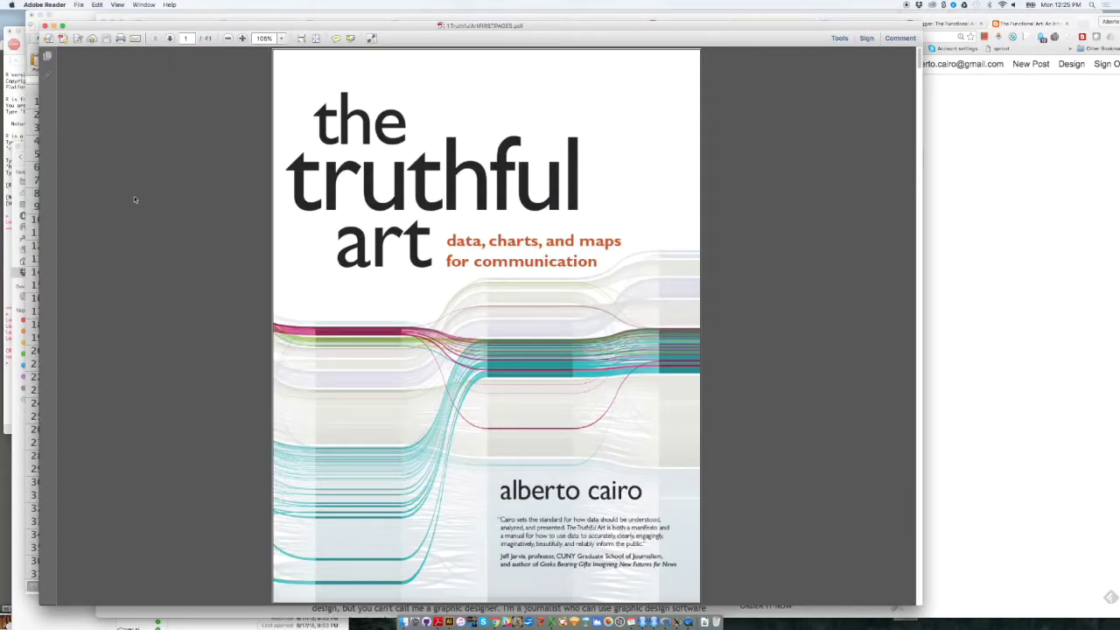
Step: Scroll the book PDF past its contents and figures to the page-13 Preface, 'It All Begins with a Spark'
{"action": "scroll", "coordinate": [134, 196], "scroll_direction": "down", "scroll_amount": 3}
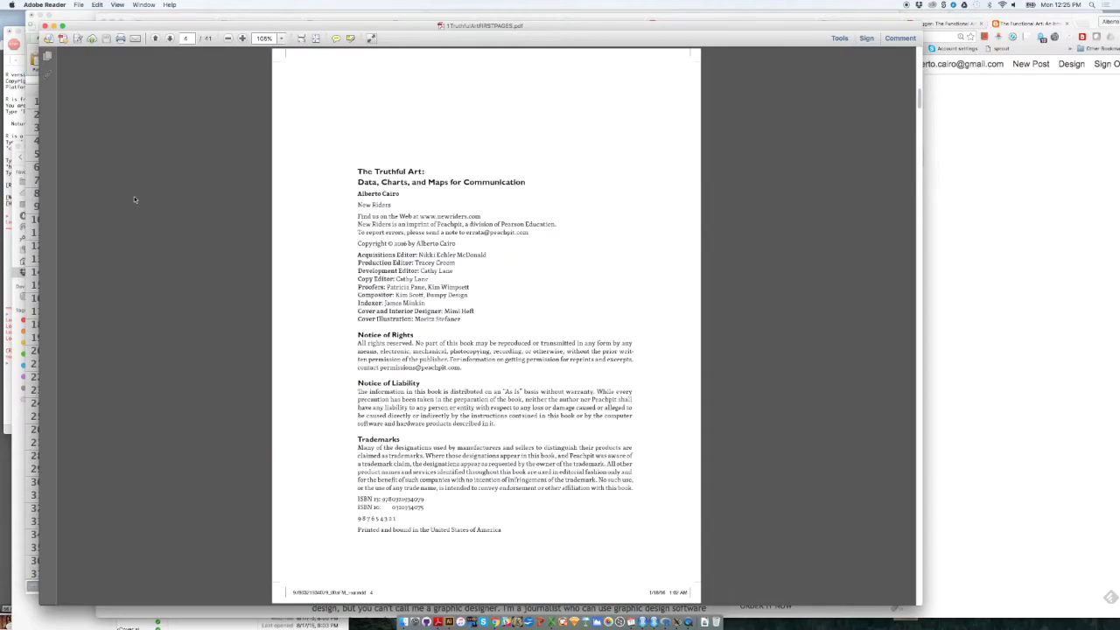
{"action": "scroll", "coordinate": [133, 196], "scroll_direction": "down", "scroll_amount": 5}
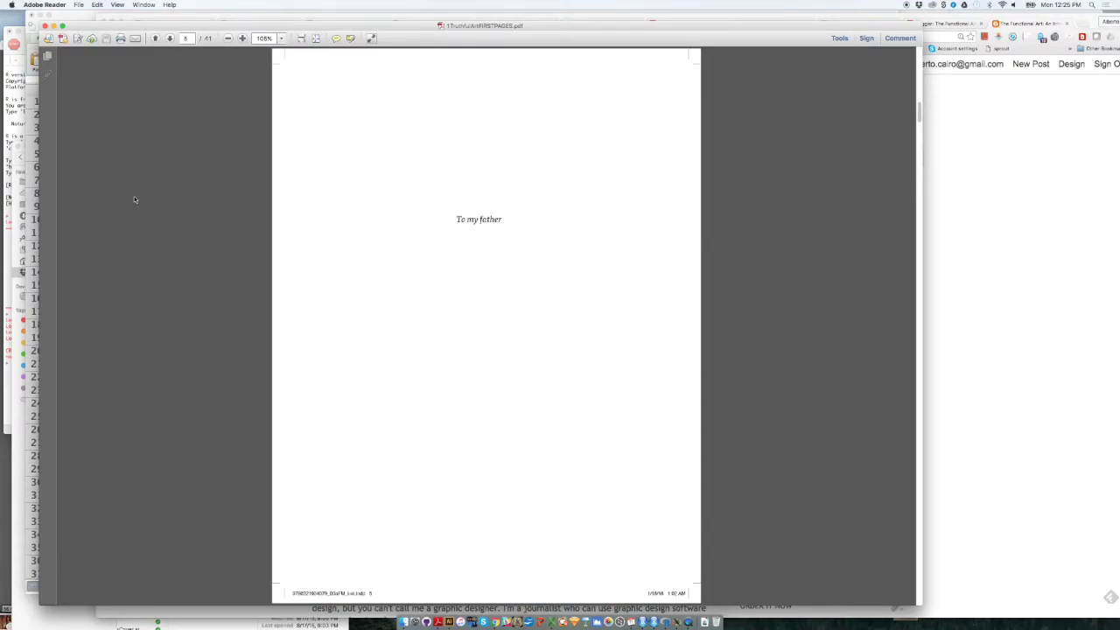
{"action": "scroll", "coordinate": [134, 196], "scroll_direction": "down", "scroll_amount": 4}
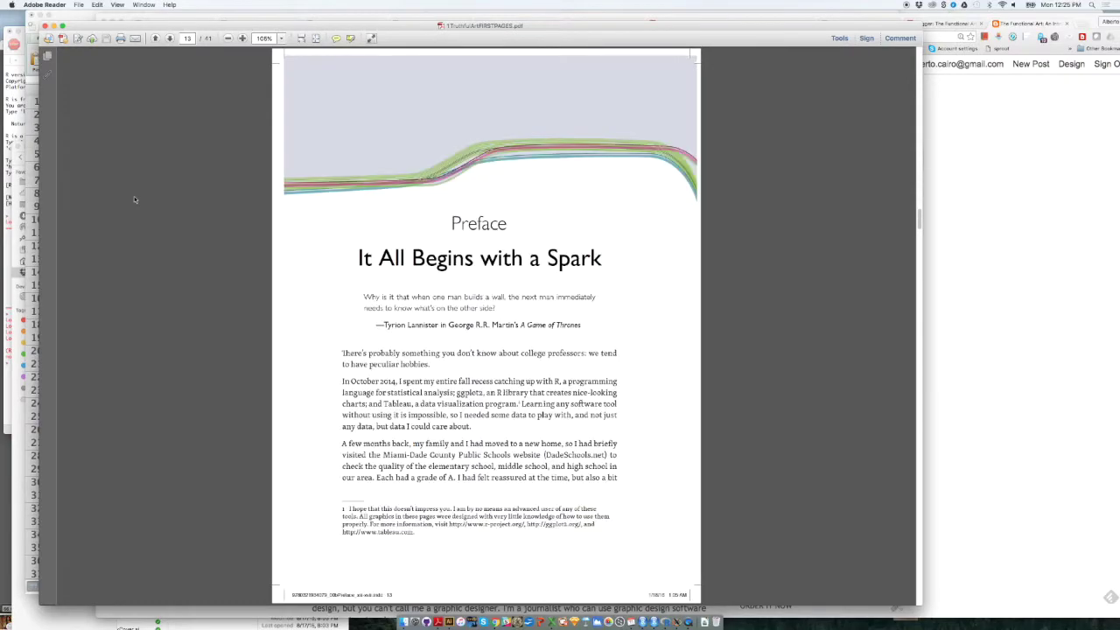
{"action": "scroll", "coordinate": [134, 196], "scroll_direction": "down", "scroll_amount": 1}
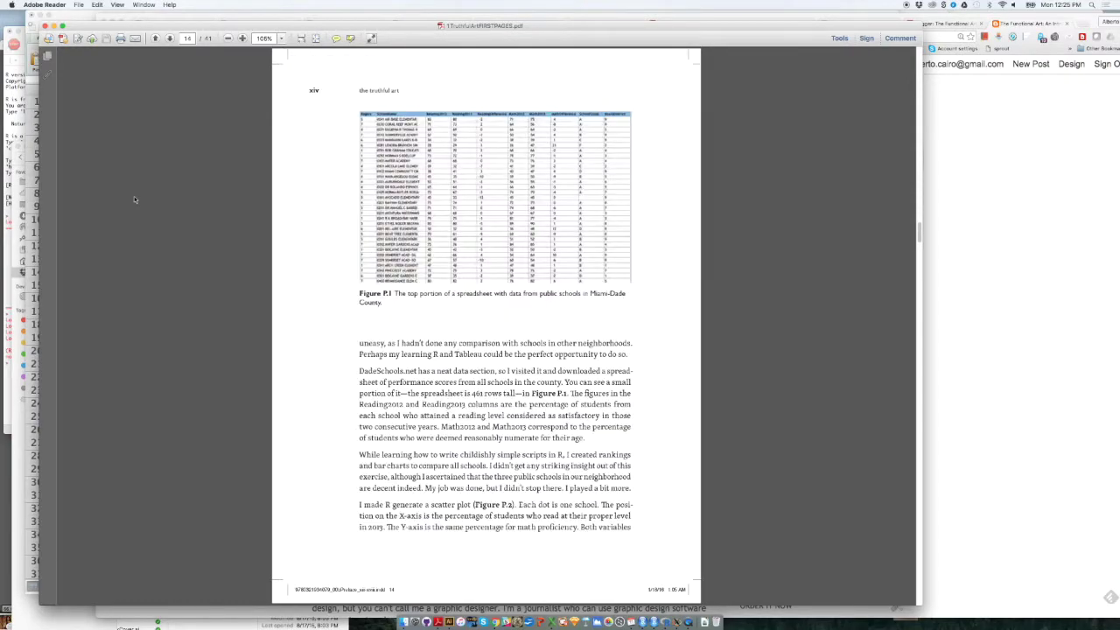
{"action": "scroll", "coordinate": [134, 199], "scroll_direction": "down", "scroll_amount": 1}
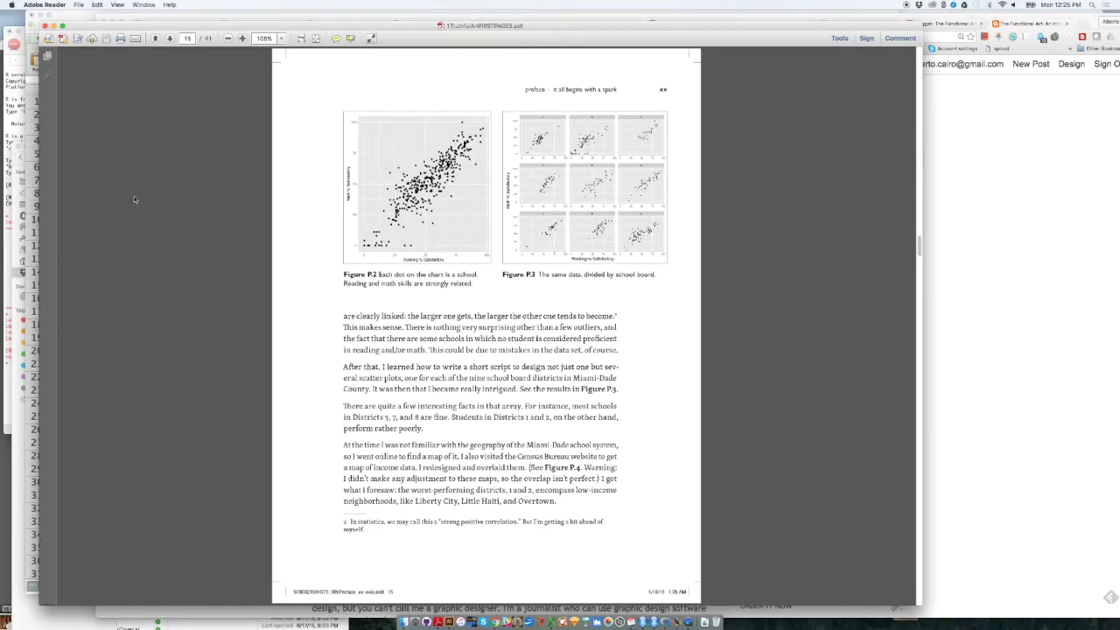
{"action": "scroll", "coordinate": [135, 200], "scroll_direction": "up", "scroll_amount": 4}
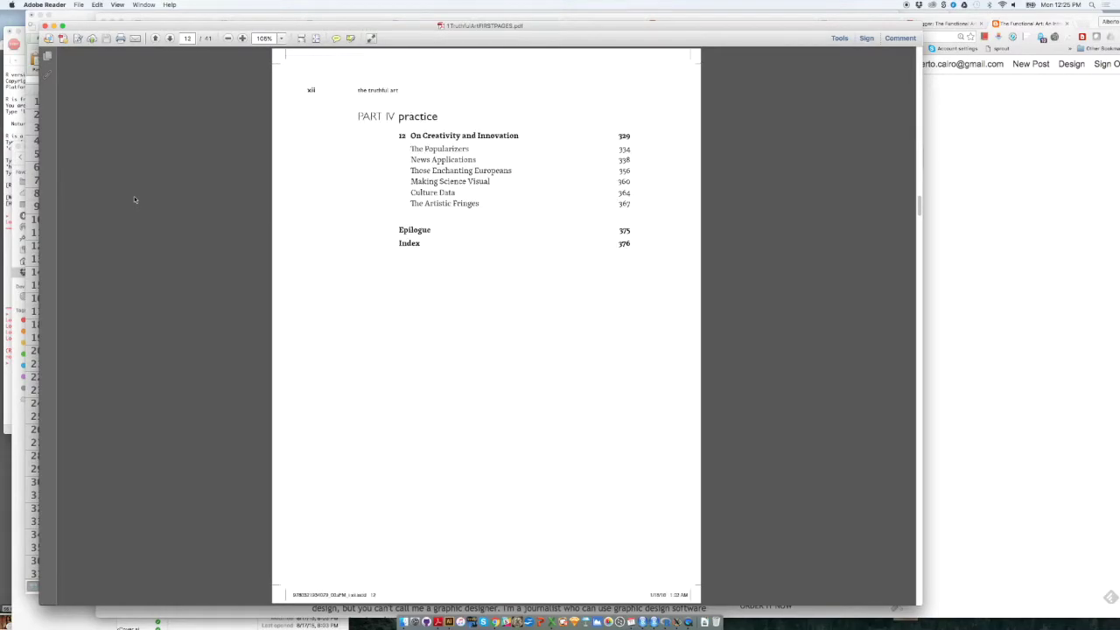
{"action": "scroll", "coordinate": [134, 200], "scroll_direction": "down", "scroll_amount": 1}
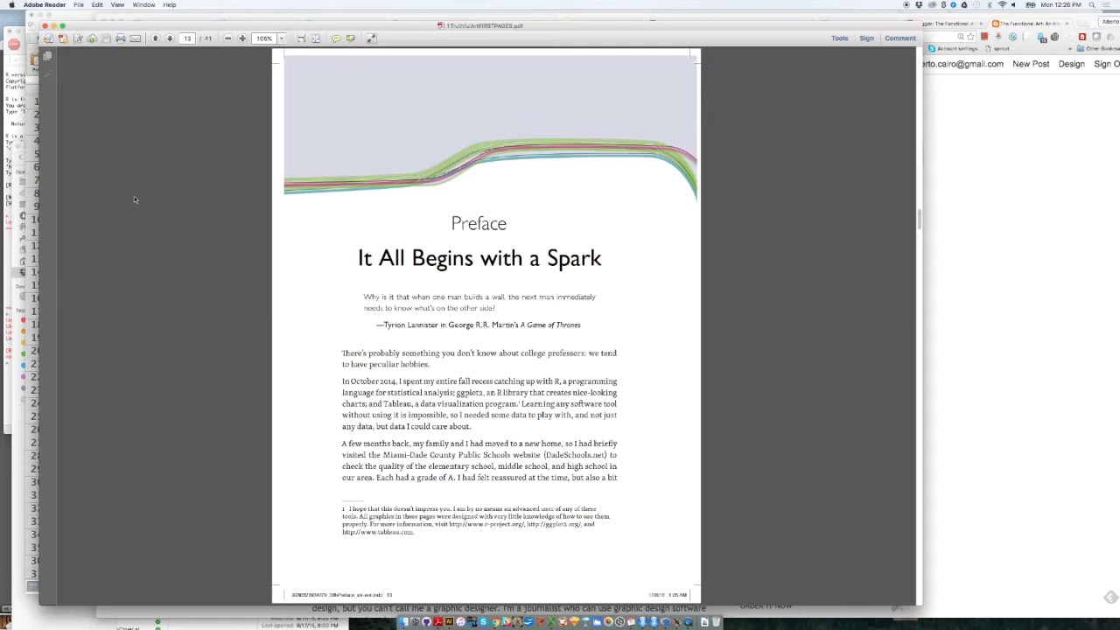
Step: Go from The Truthful Art tab to the blog's Tutorials & Resources page and highlight its data heading
{"action": "left_click", "coordinate": [929, 297]}
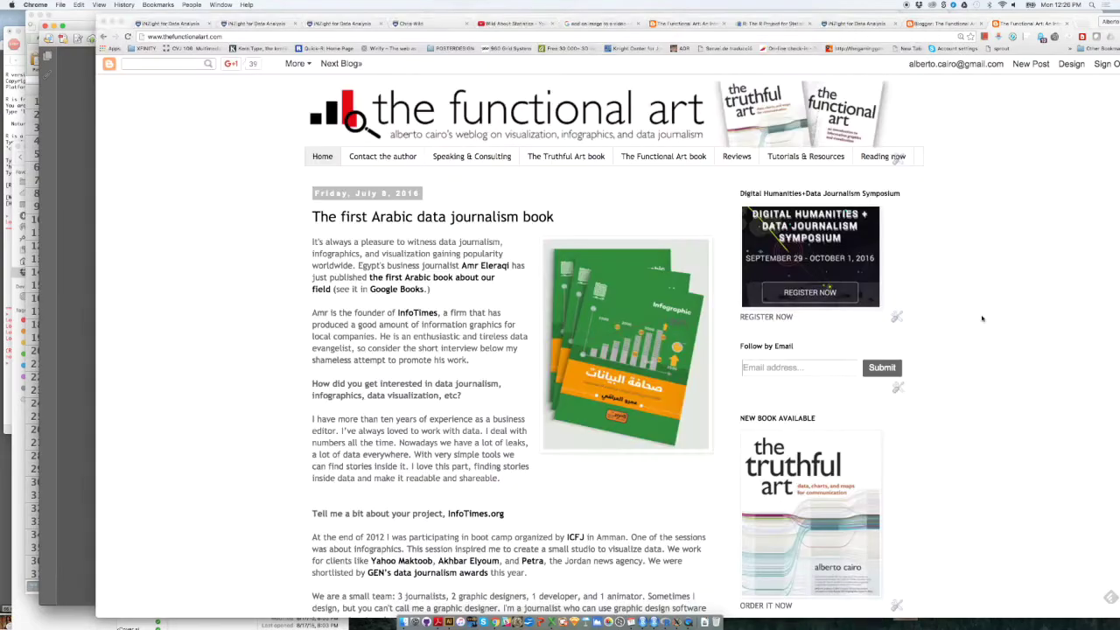
{"action": "left_click", "coordinate": [558, 161]}
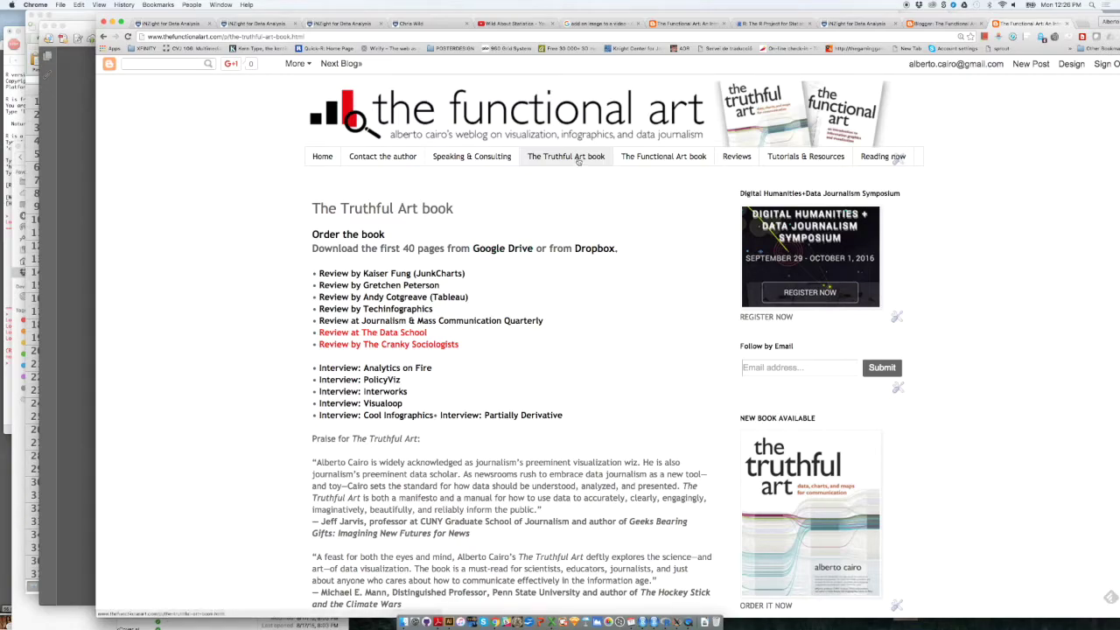
{"action": "left_click", "coordinate": [806, 157]}
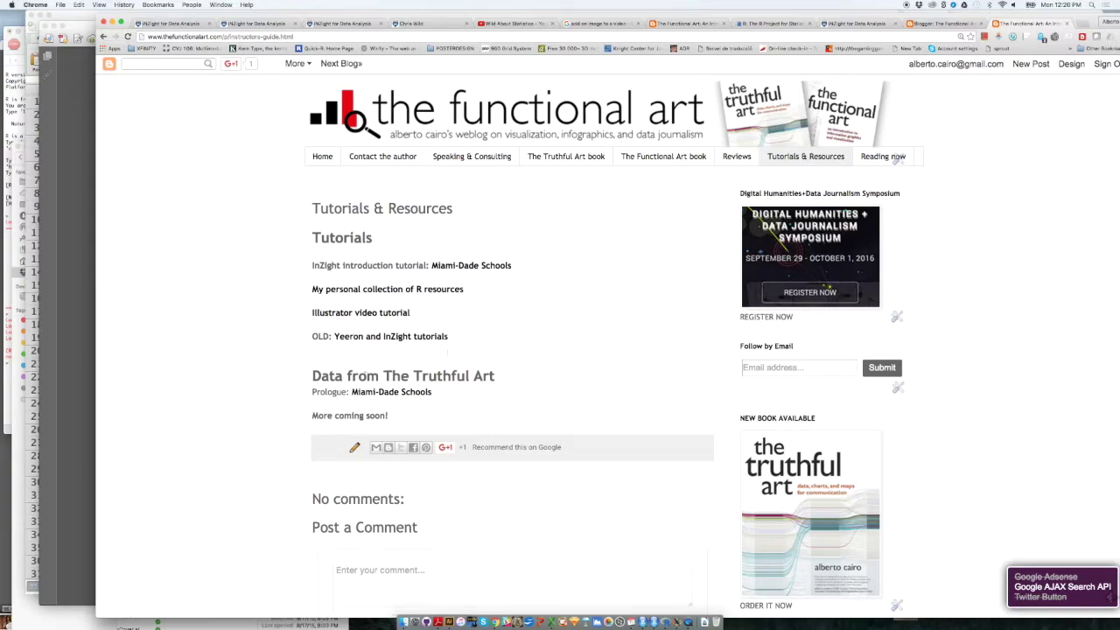
{"action": "left_click_drag", "start_coordinate": [317, 378], "coordinate": [499, 376]}
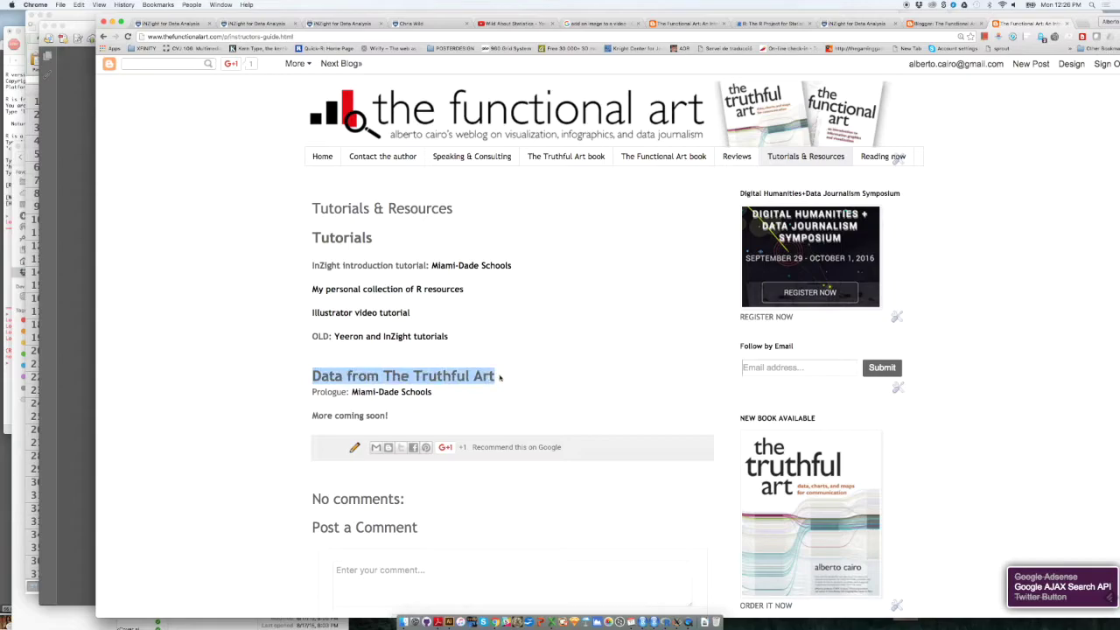
{"action": "left_click", "coordinate": [442, 378]}
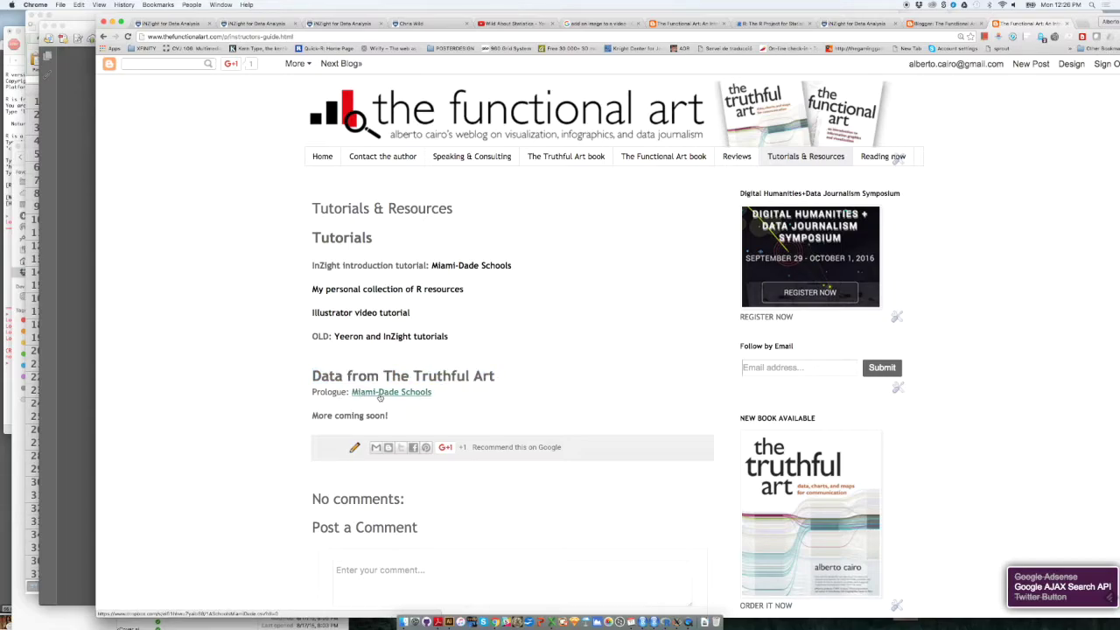
Step: Open the Miami-Dade Schools Dropbox link, download 1ASchoolsMiamiDade.csv, then go back to the blog
{"action": "left_click", "coordinate": [380, 393]}
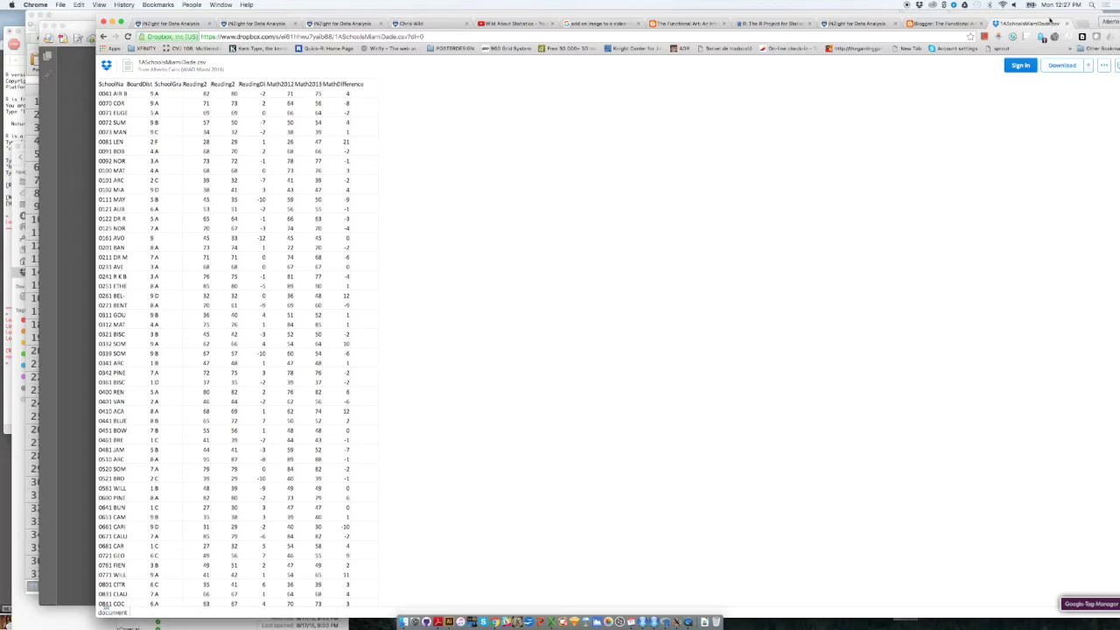
{"action": "left_click_drag", "start_coordinate": [1049, 18], "coordinate": [1009, 16]}
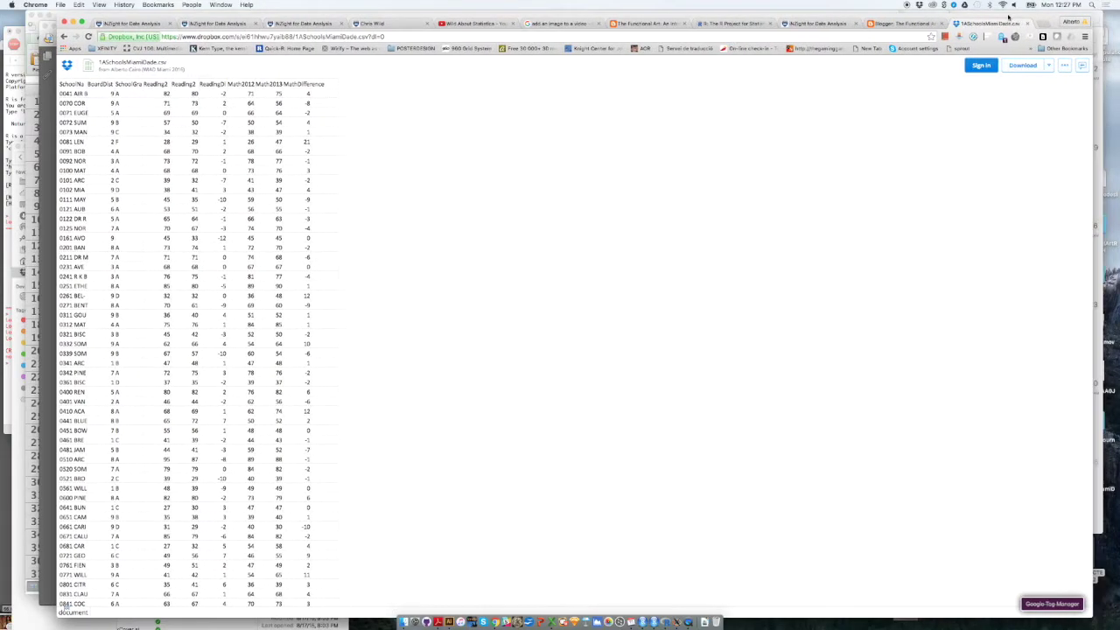
{"action": "left_click", "coordinate": [1022, 65]}
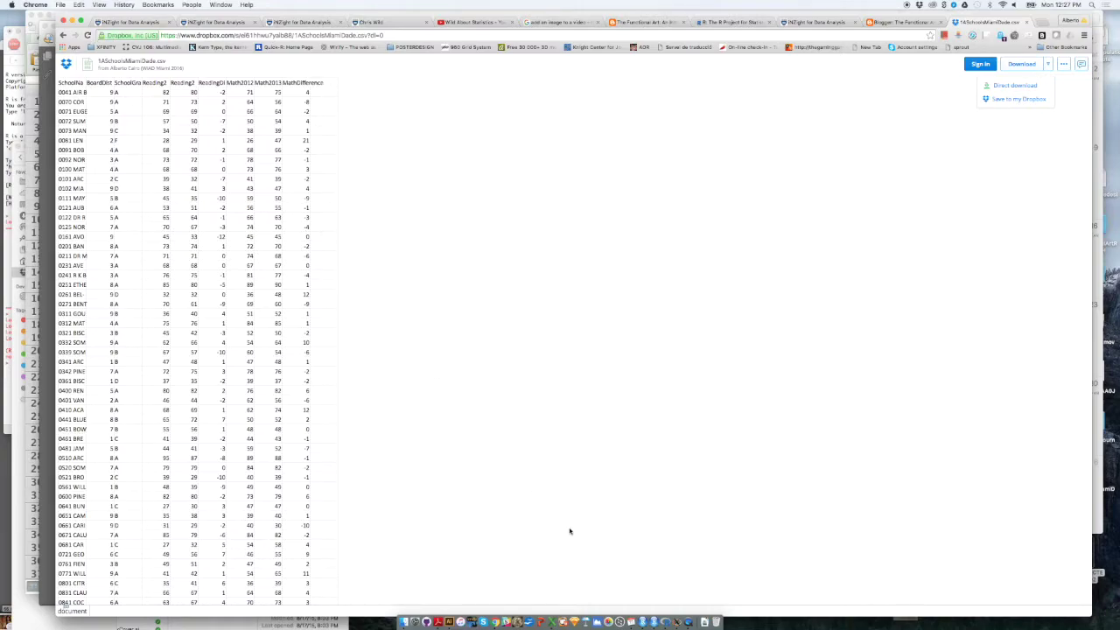
{"action": "left_click", "coordinate": [63, 36]}
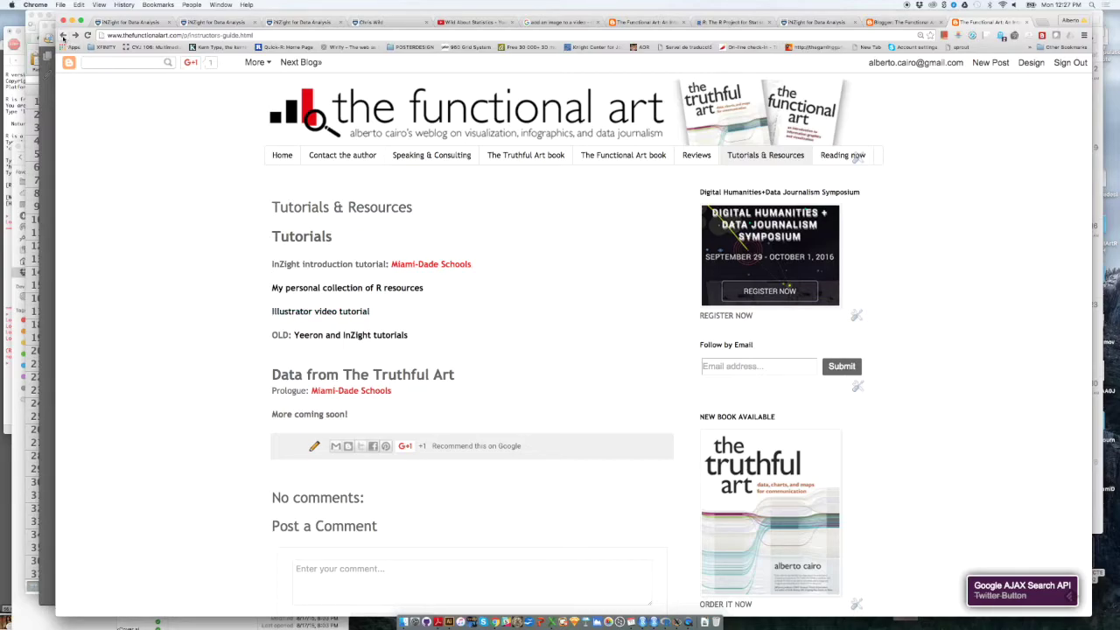
Step: Bring Excel's 1ASchoolsMiamiDade.csv sheet forward, widen its window, and select the BoardDistrict column
{"action": "left_click", "coordinate": [552, 622]}
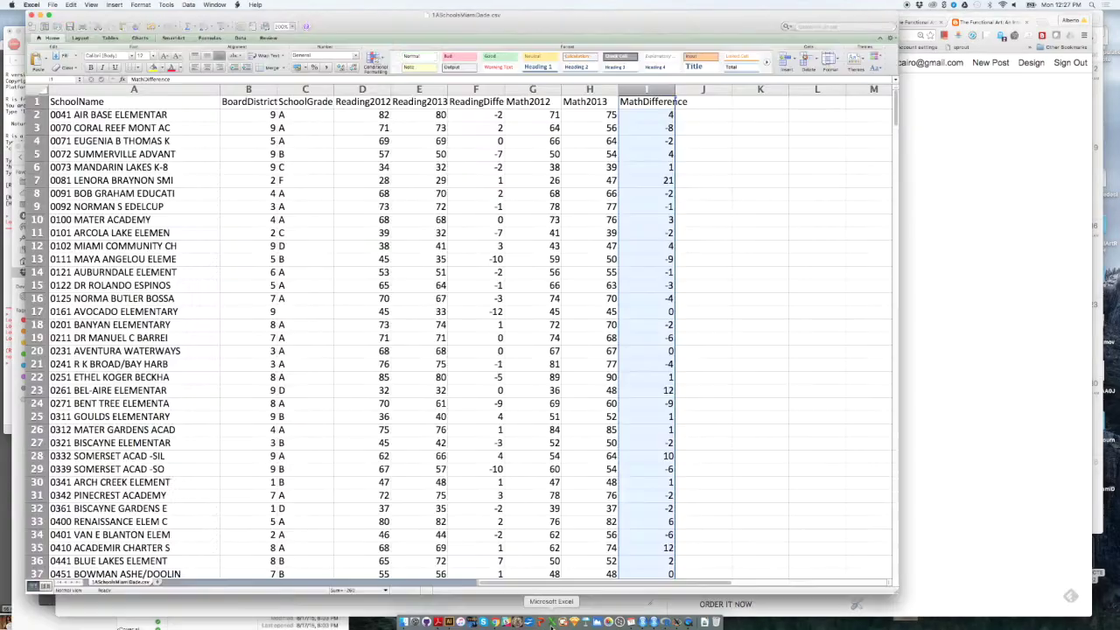
{"action": "left_click", "coordinate": [749, 506]}
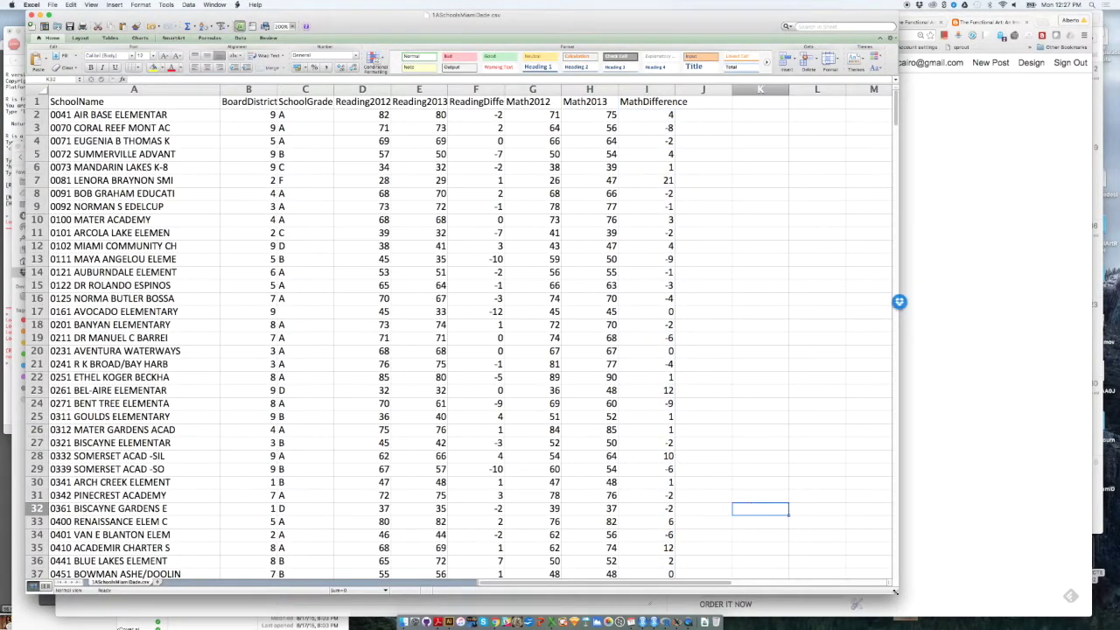
{"action": "left_click_drag", "start_coordinate": [896, 593], "coordinate": [966, 602]}
{"action": "left_click", "coordinate": [438, 622]}
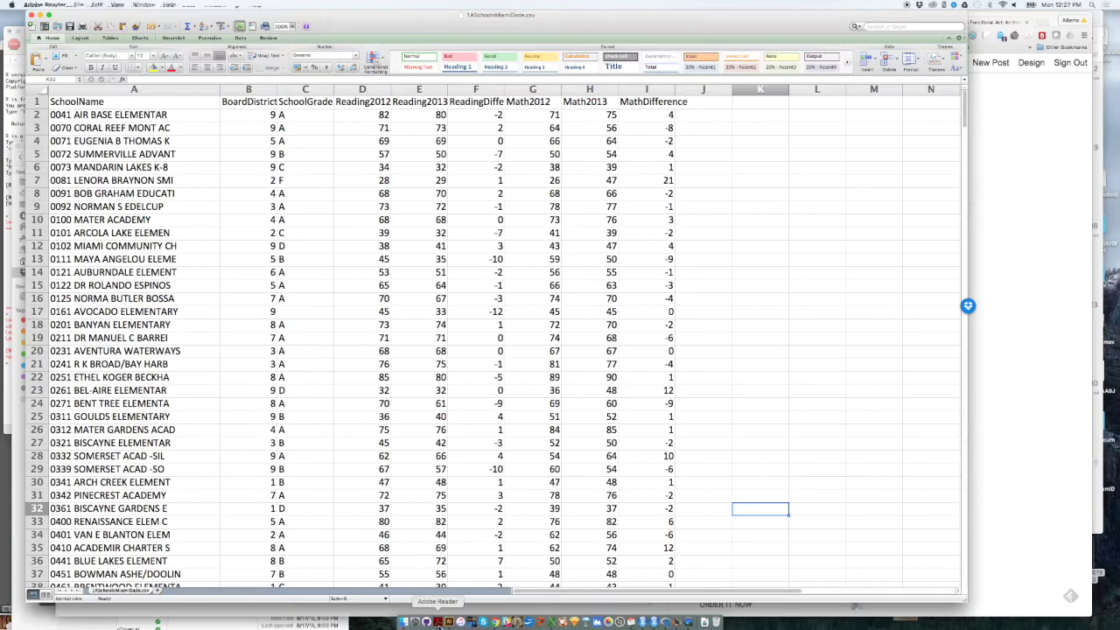
{"action": "left_click", "coordinate": [932, 465]}
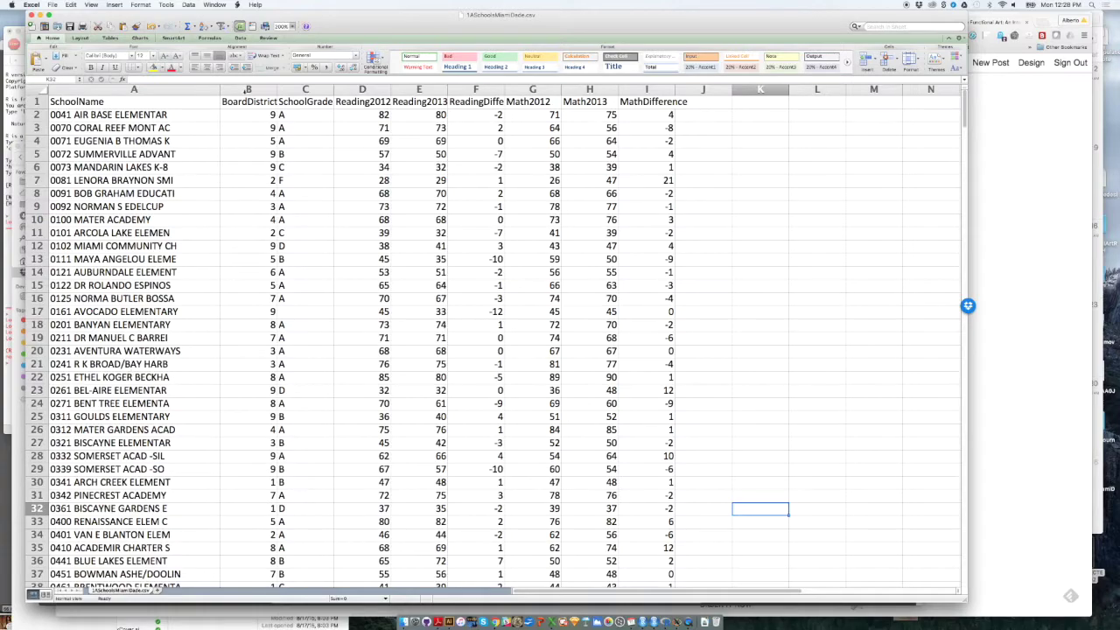
{"action": "left_click", "coordinate": [248, 91]}
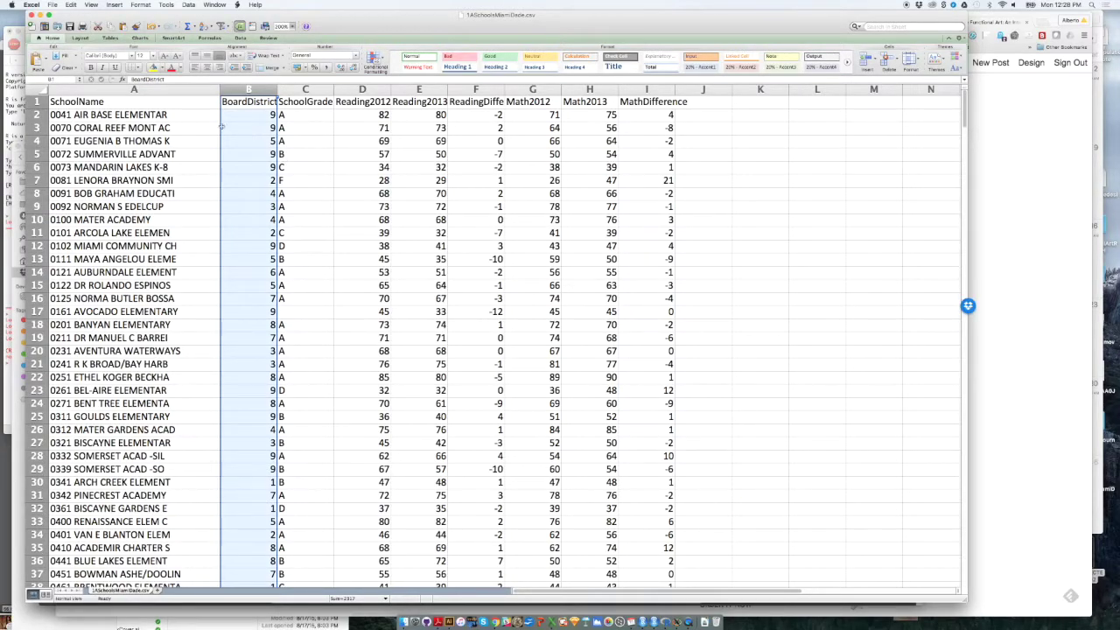
Step: Autofit column B to its BoardDistrict header, then select SchoolGrade, Reading2012, Reading2013 and ReadingDifference
{"action": "double_click", "coordinate": [277, 91]}
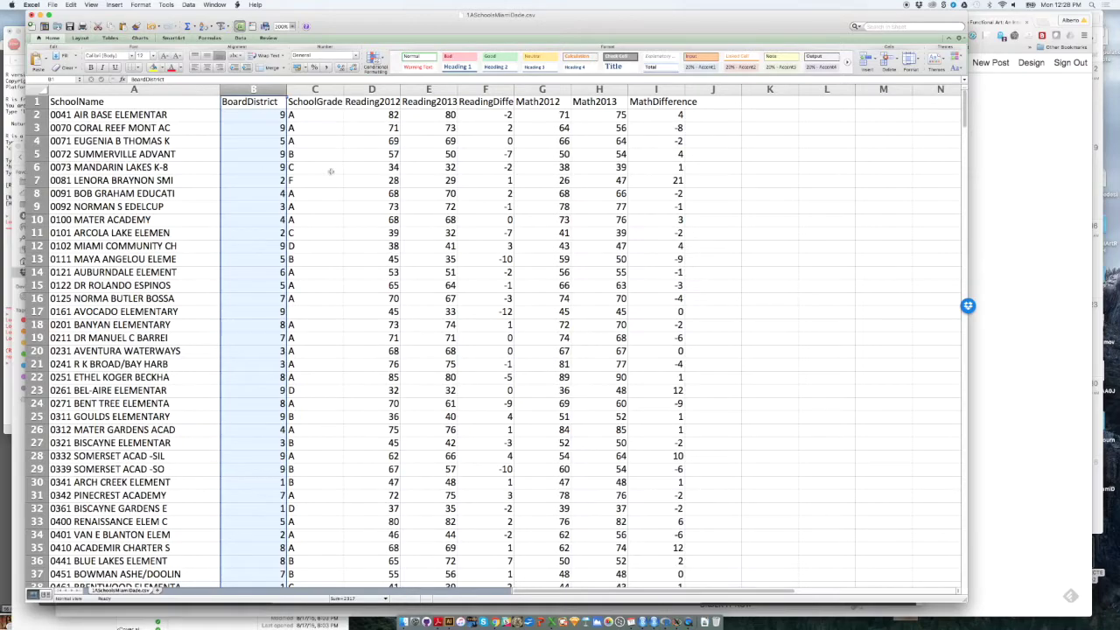
{"action": "left_click", "coordinate": [333, 87]}
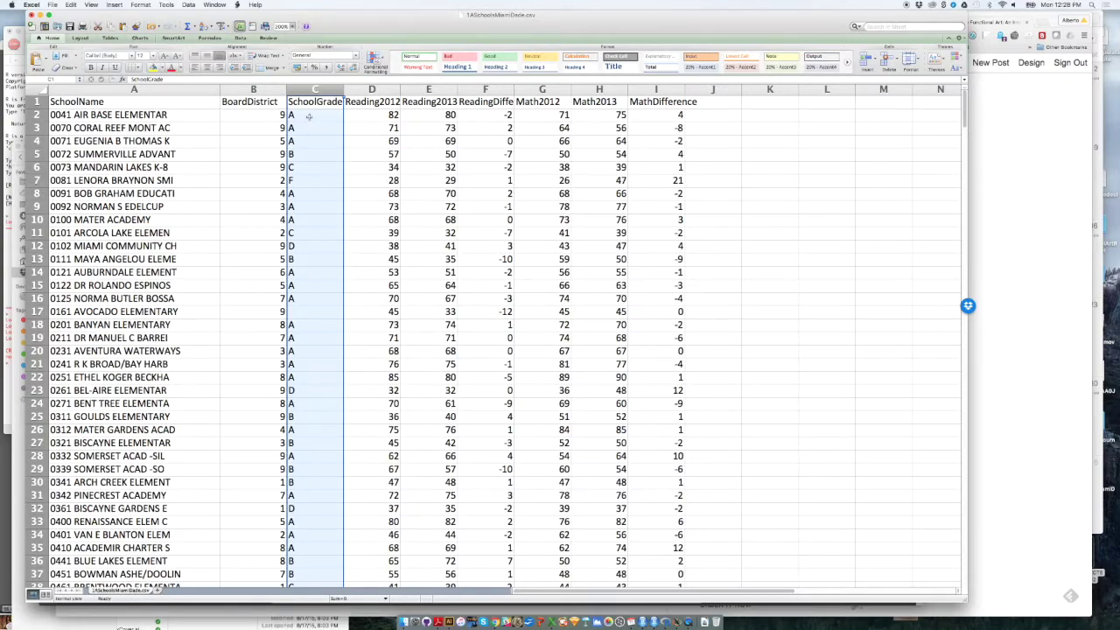
{"action": "left_click", "coordinate": [372, 89]}
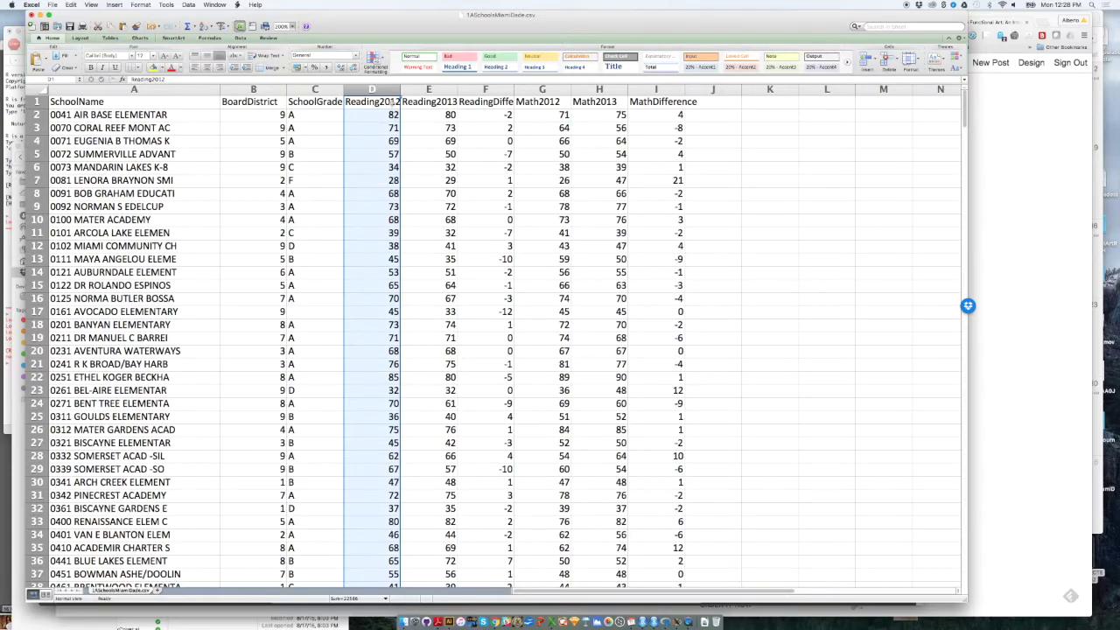
{"action": "left_click", "coordinate": [428, 90]}
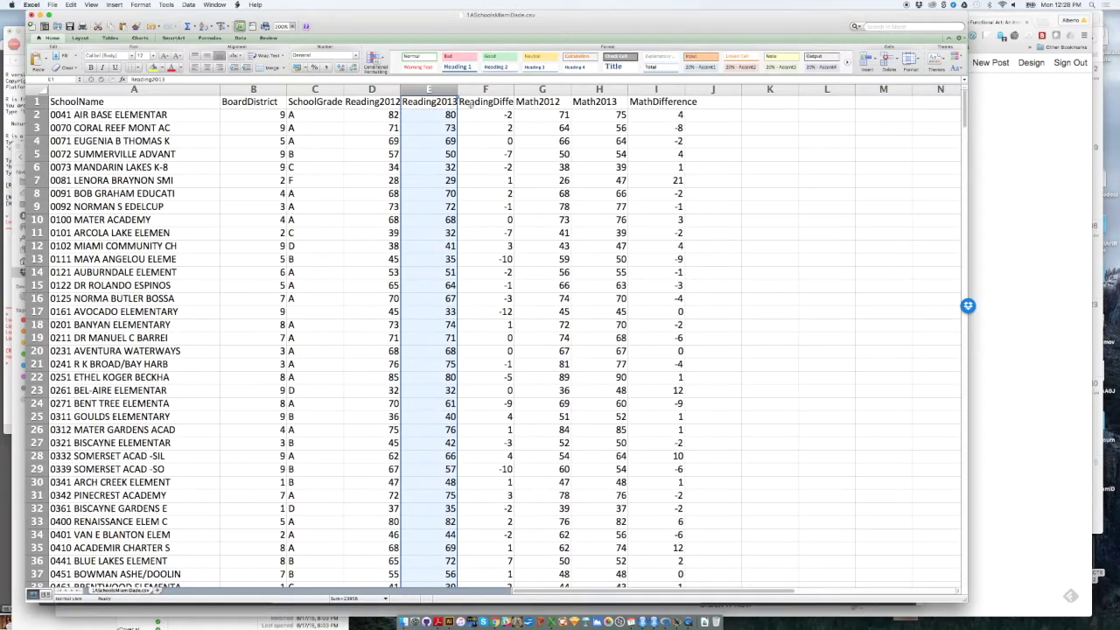
{"action": "left_click", "coordinate": [495, 90]}
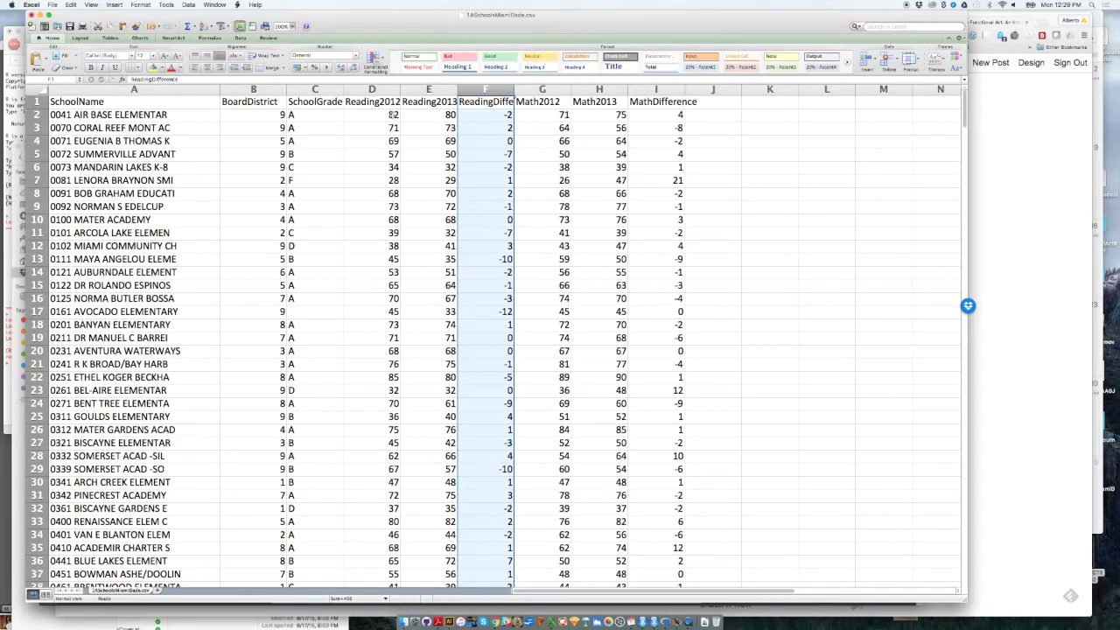
Step: Select the Math2012, Math2013 and MathDifference columns, then bring up iNZight and return to Chrome
{"action": "left_click", "coordinate": [542, 89]}
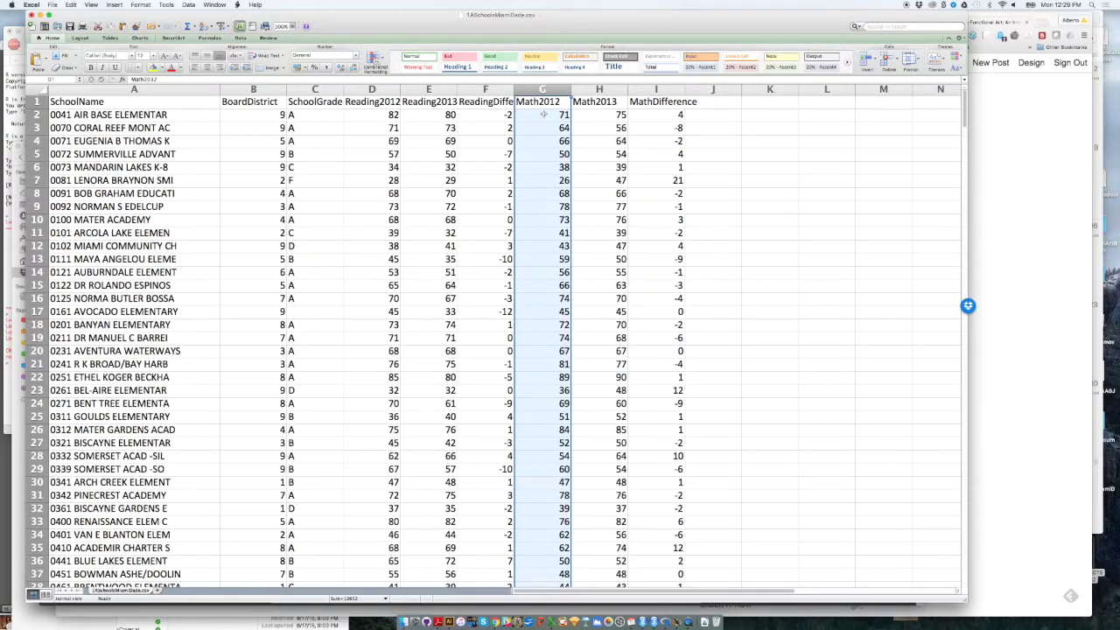
{"action": "left_click", "coordinate": [602, 90]}
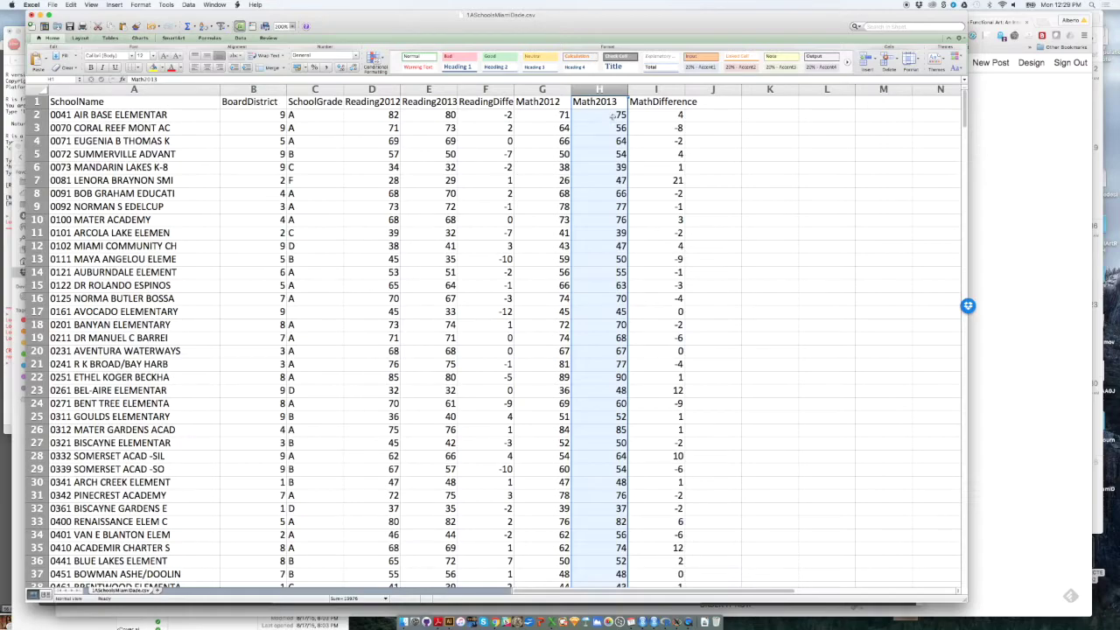
{"action": "left_click", "coordinate": [660, 90]}
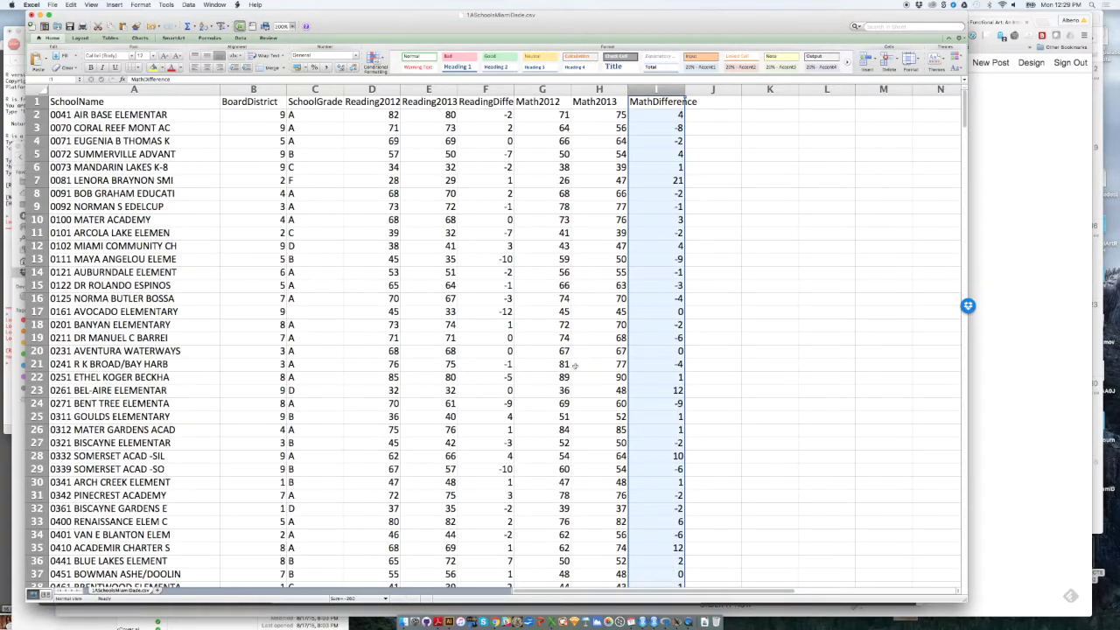
{"action": "left_click", "coordinate": [675, 621]}
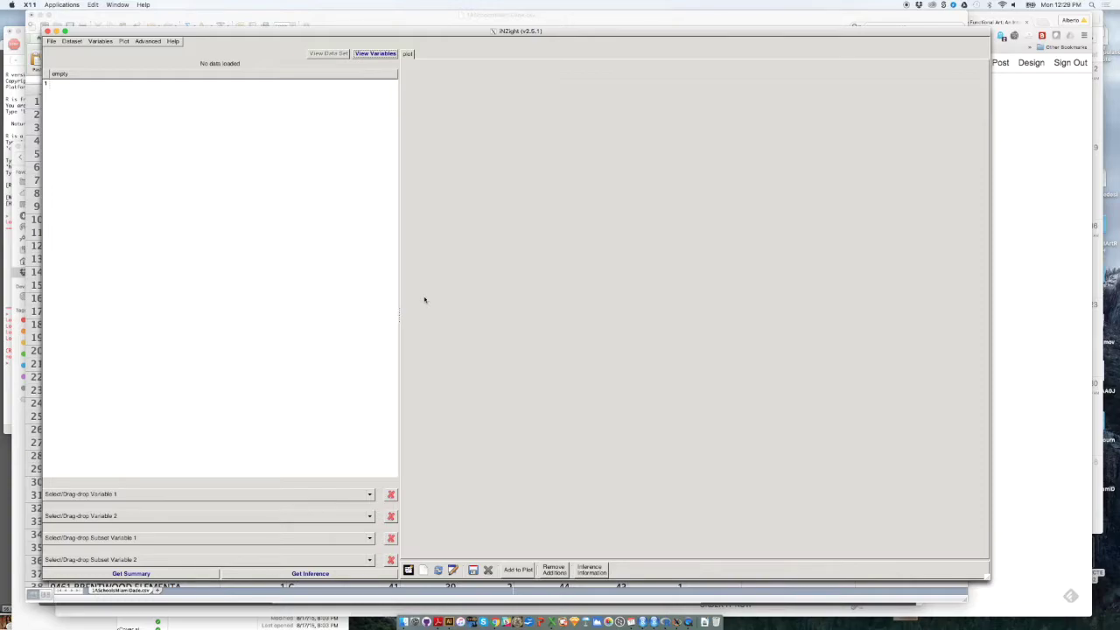
{"action": "left_click", "coordinate": [496, 622]}
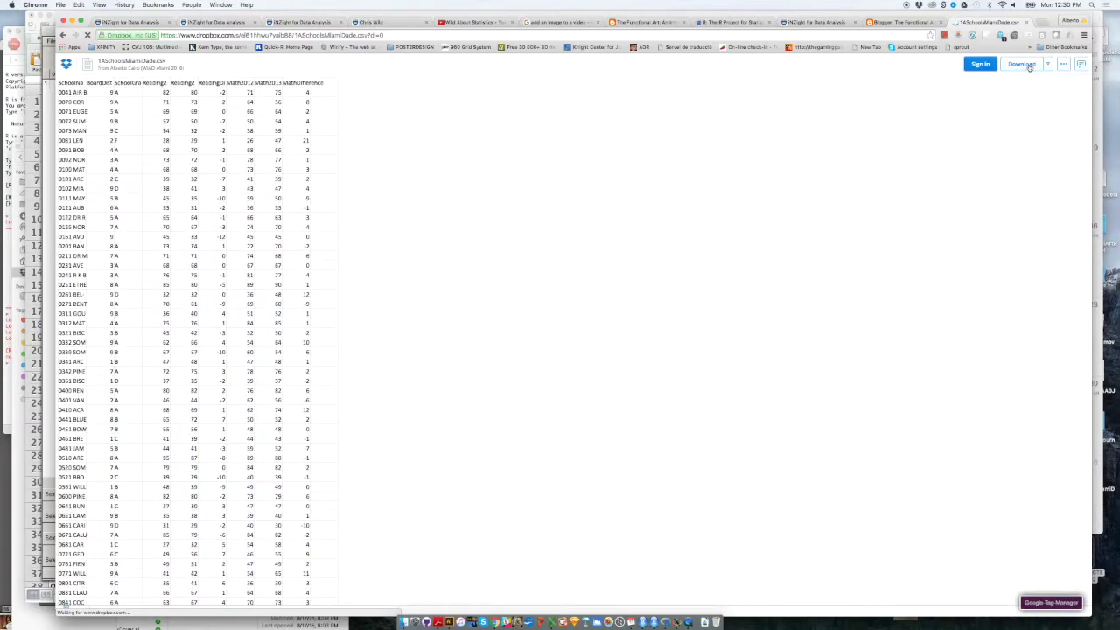
Step: Show the Direct download and Save to my Dropbox options for 1ASchoolsMiamiDade.csv
{"action": "left_click", "coordinate": [1026, 67]}
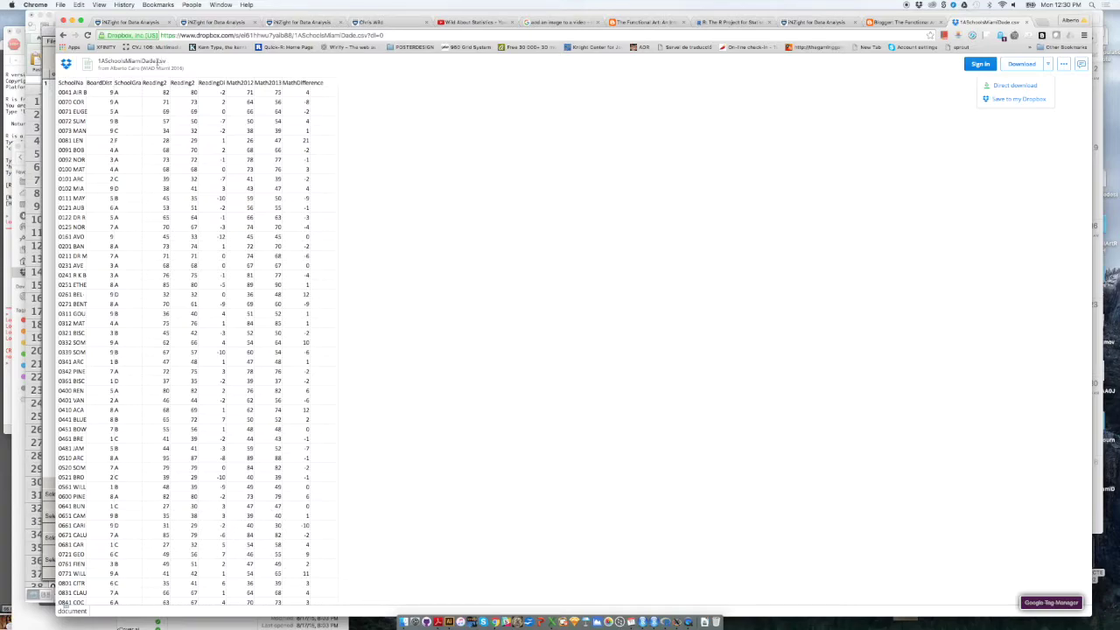
Step: Close the download options, zoom the preview to confirm the .csv extension, then return to Excel and iNZight
{"action": "left_click", "coordinate": [159, 60]}
{"action": "key", "text": "super+equal"}
{"action": "key", "text": "super+equal"}
{"action": "key", "text": "super+equal"}
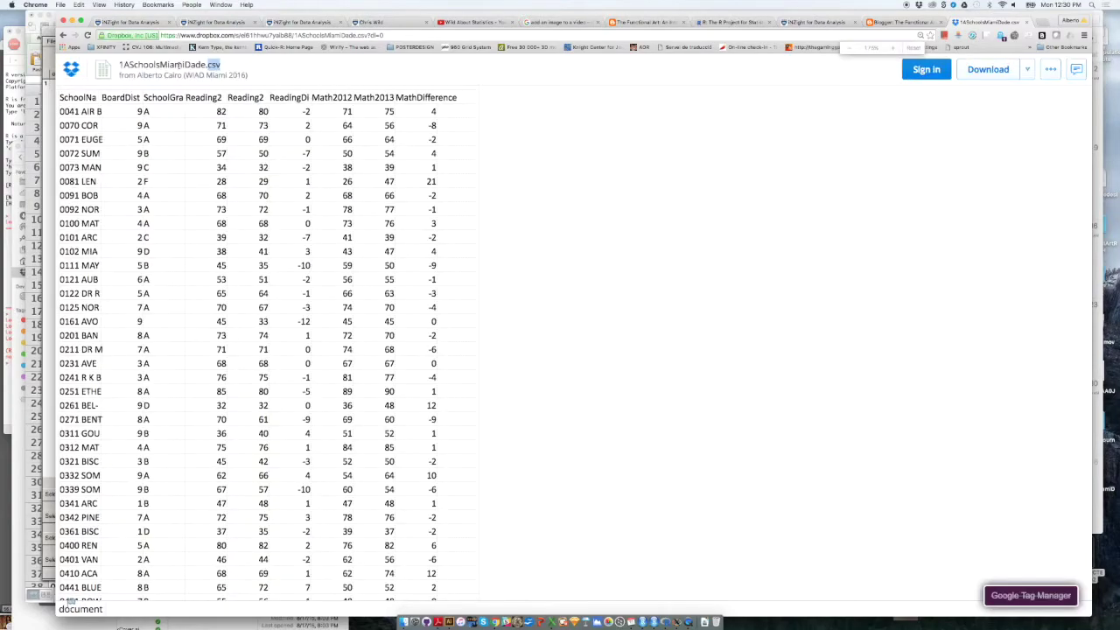
{"action": "key", "text": "super+equal"}
{"action": "key", "text": "super+equal"}
{"action": "key", "text": "super+equal"}
{"action": "key", "text": "super+equal"}
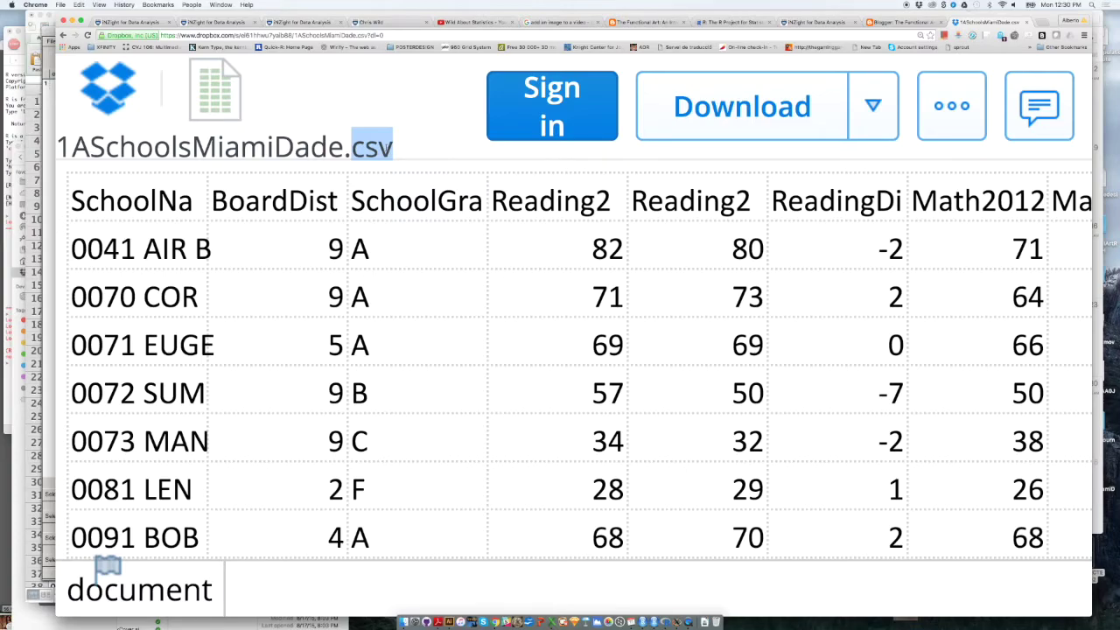
{"action": "key", "text": "super+minus"}
{"action": "key", "text": "super+minus"}
{"action": "key", "text": "super+minus"}
{"action": "key", "text": "super+minus"}
{"action": "key", "text": "super+minus"}
{"action": "key", "text": "super+minus"}
{"action": "key", "text": "super+minus"}
{"action": "key", "text": "super+minus"}
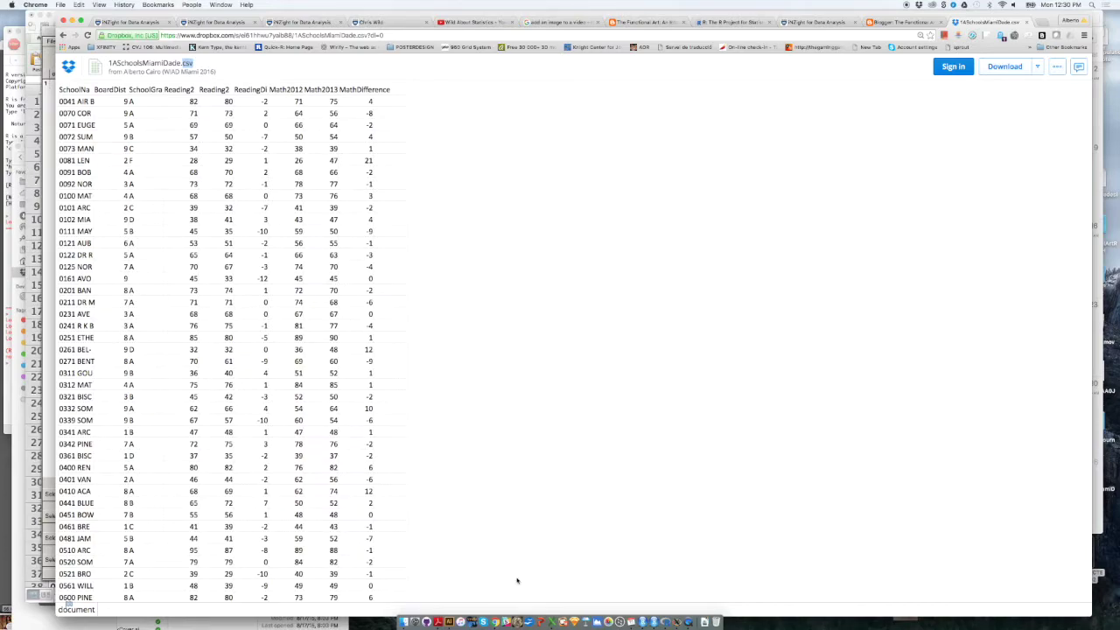
{"action": "left_click", "coordinate": [552, 621]}
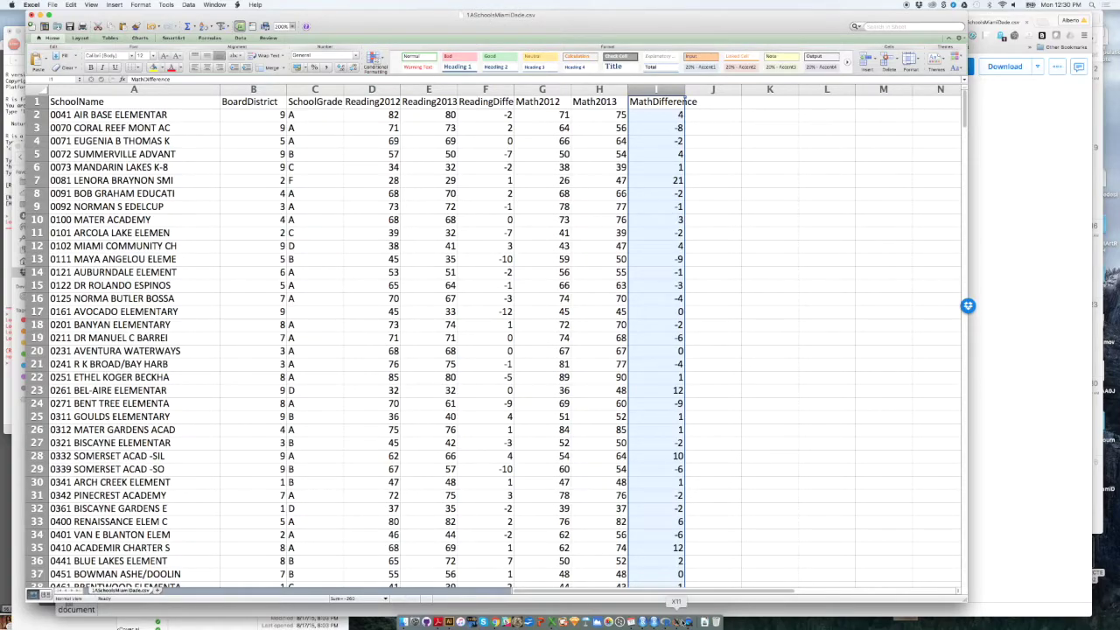
{"action": "left_click", "coordinate": [677, 623]}
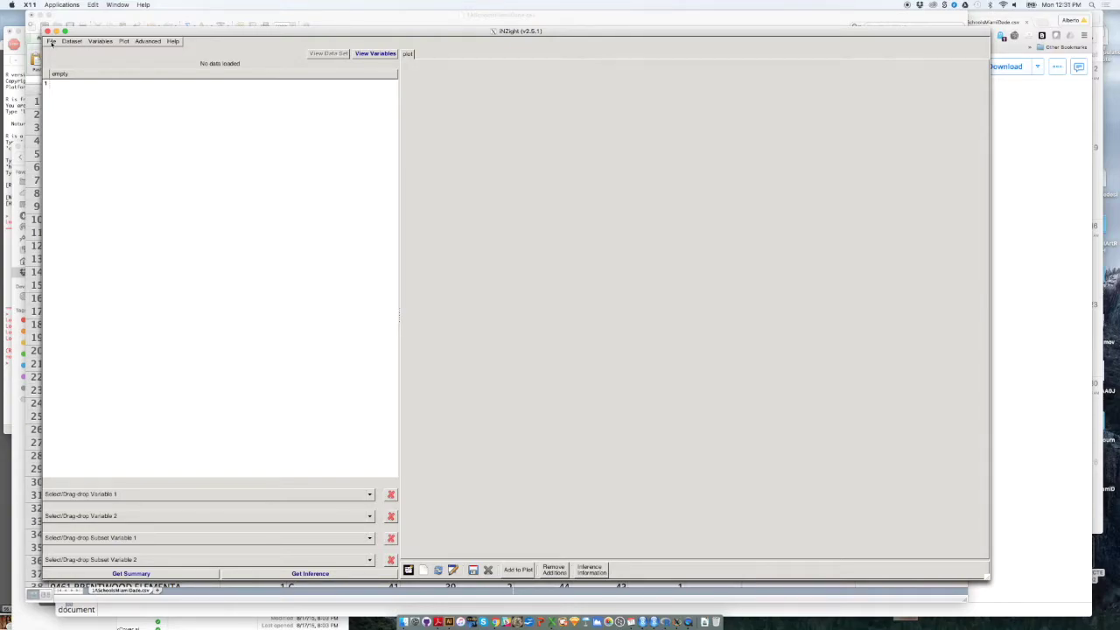
Step: Nudge the iNZight window left and choose File > Import Data to open the file browser
{"action": "left_click_drag", "start_coordinate": [91, 32], "coordinate": [75, 32]}
{"action": "left_click", "coordinate": [36, 41]}
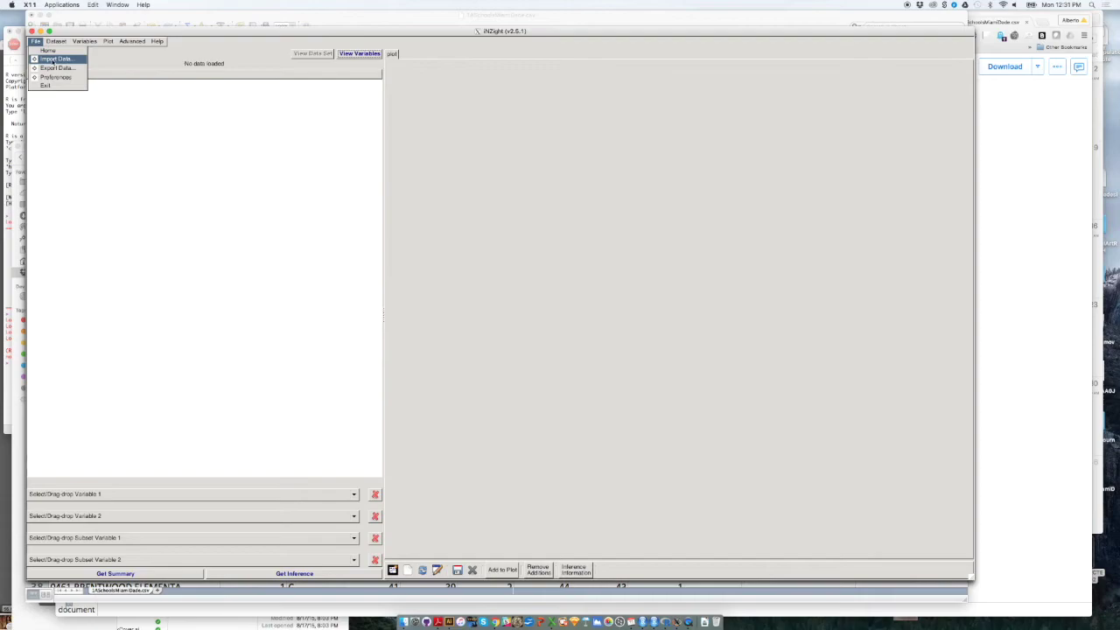
{"action": "left_click", "coordinate": [52, 60]}
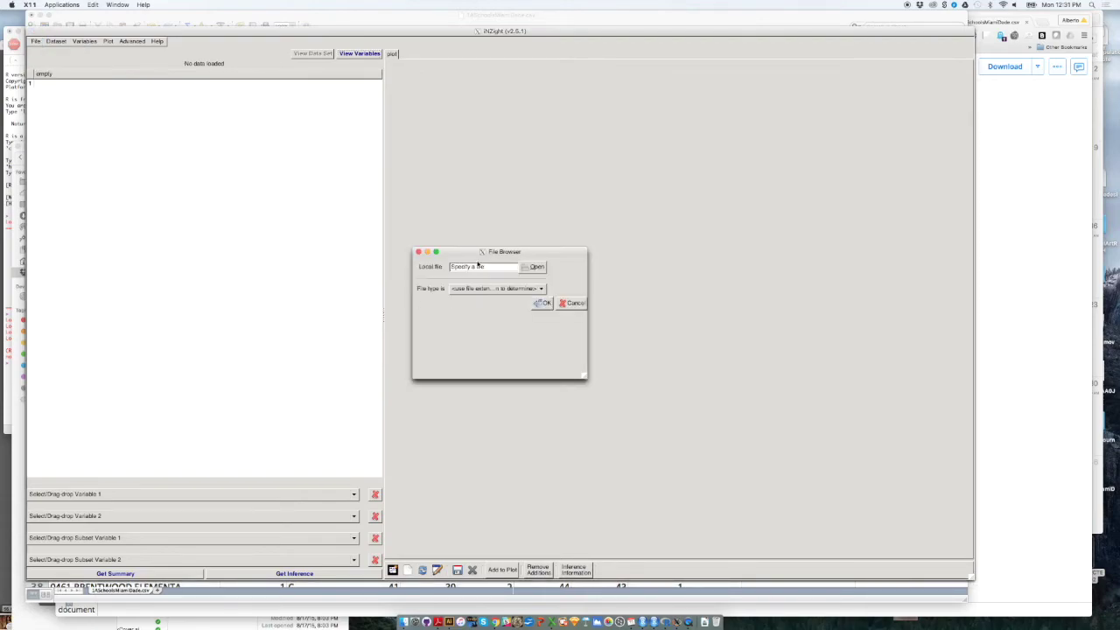